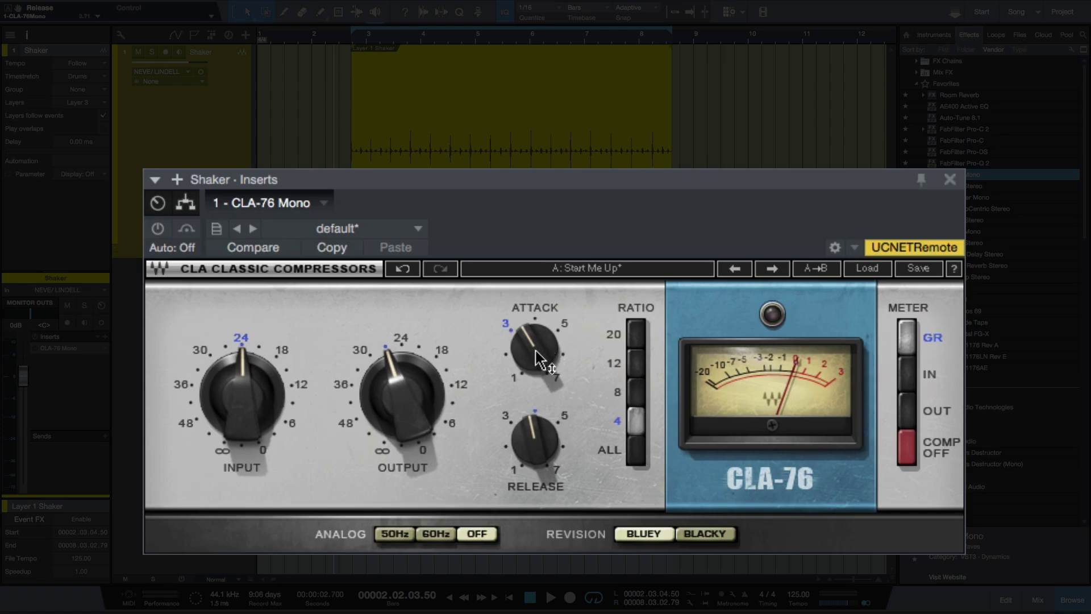
Step: Set the CLA-76 attack and release near 4 and the input between -30 and -24
mouse_move(536, 350)
left_mouse_down()
mouse_move(536, 318)
mouse_move(536, 369)
mouse_move(536, 343)
left_mouse_up()
left_click_drag(536, 451, 536, 450)
left_click_drag(242, 398, 243, 404)
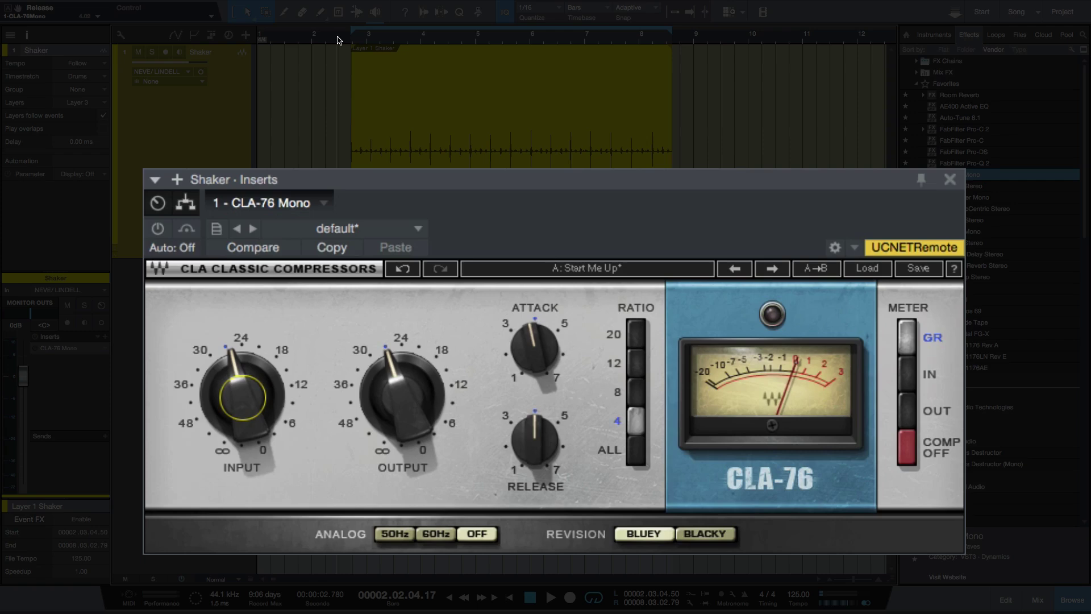
Step: Activate the CLA-76 on the Shaker track, play the loop, and try the input at about -18.4 before lowering it to about -29.7
left_click(157, 230)
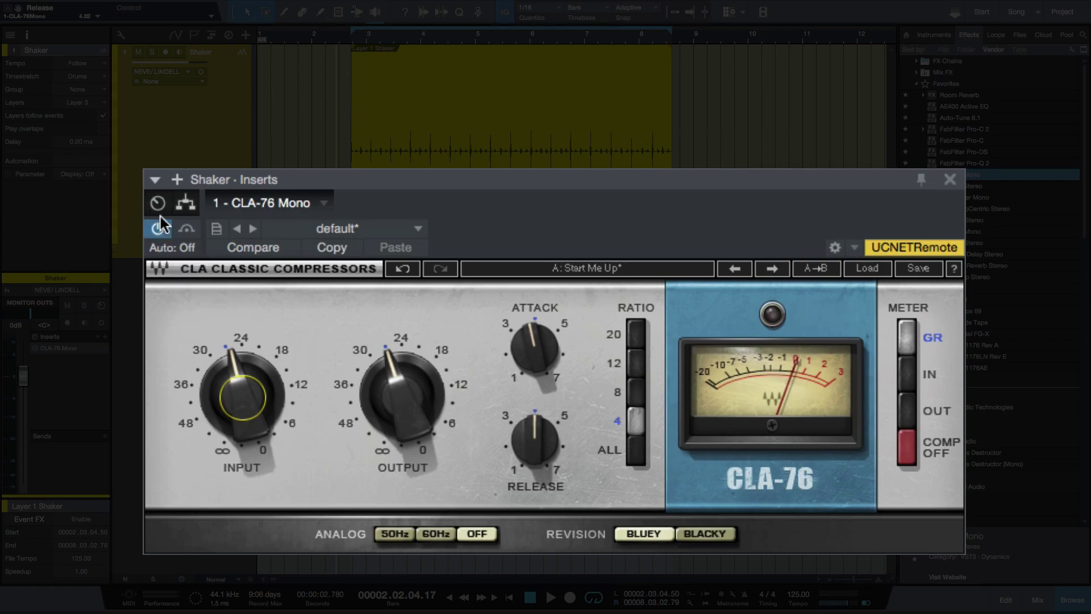
key("space")
left_click_drag(243, 398, 243, 398)
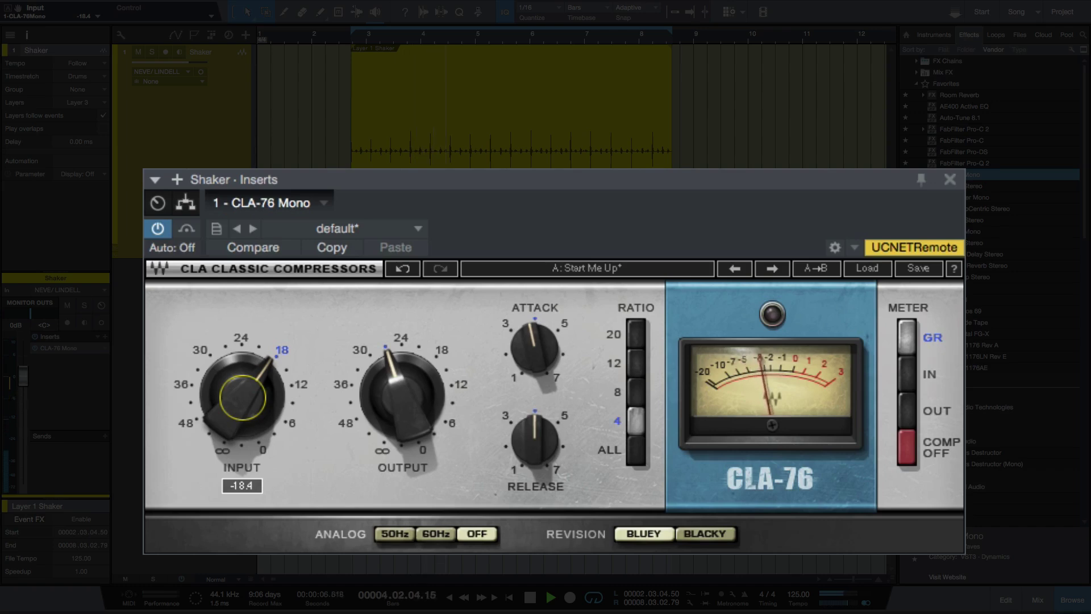
left_click_drag(243, 397, 228, 399)
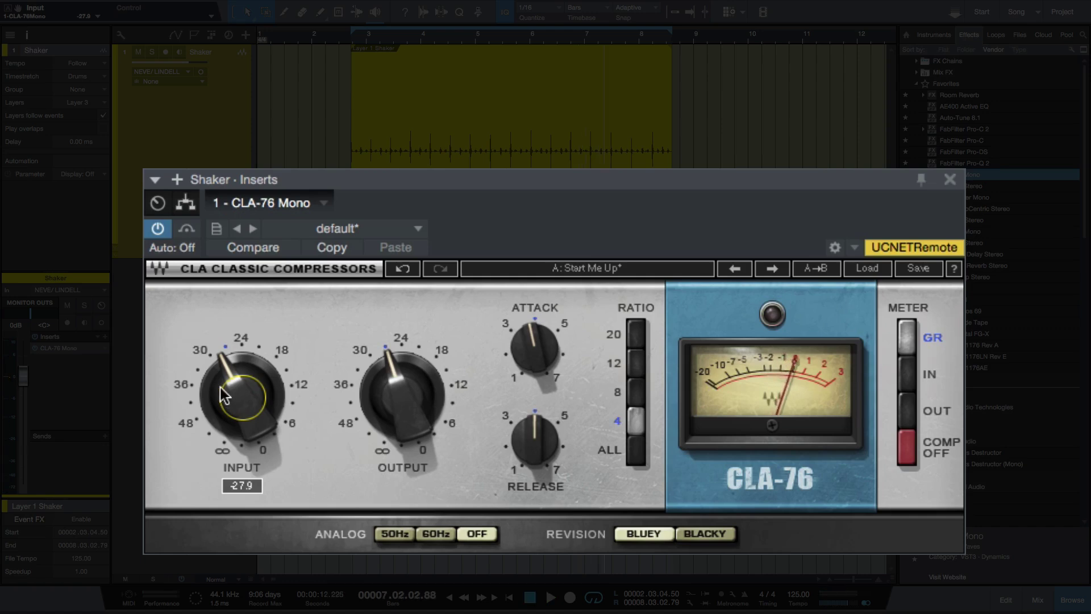
scroll(220, 387, "down", 2)
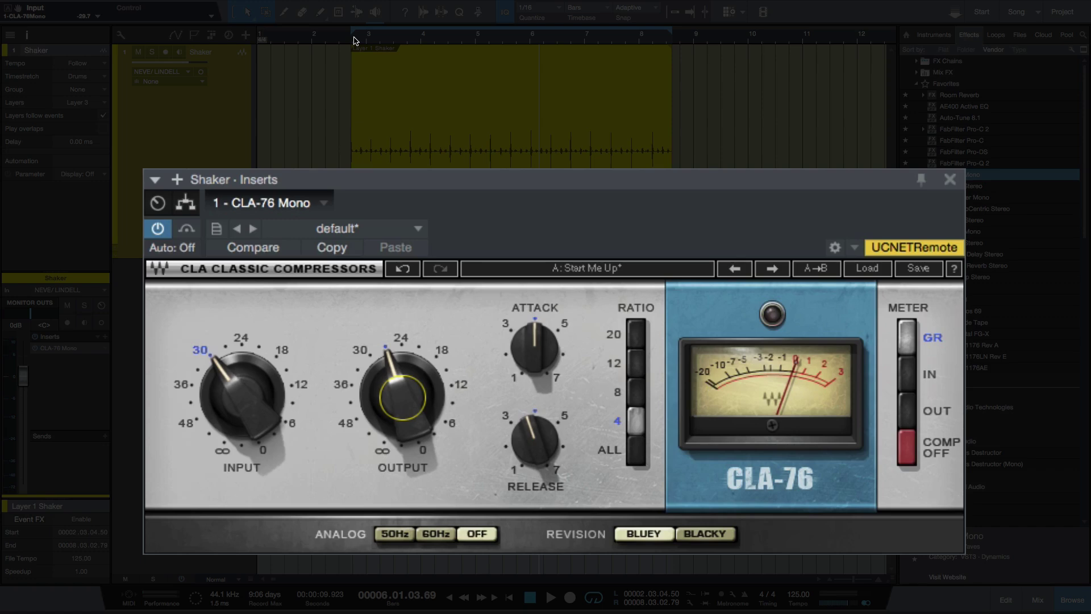
Step: Play the shaker loop and raise the CLA-76 input to about -16.6 for heavier compression
key("space")
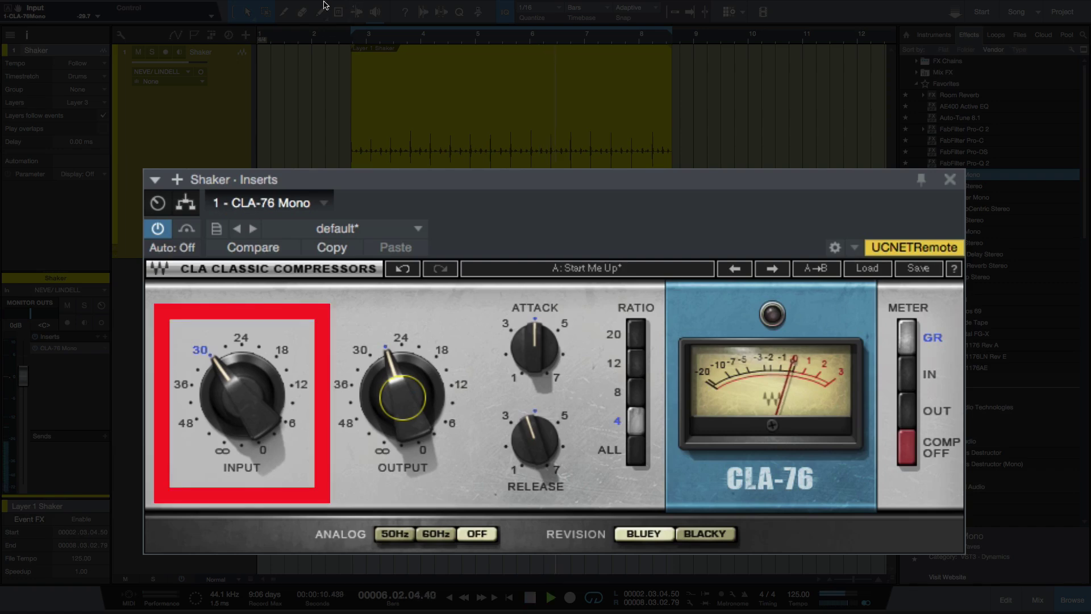
left_click(233, 384)
mouse_move(234, 384)
left_mouse_down()
mouse_move(234, 357)
mouse_move(242, 400)
left_mouse_up()
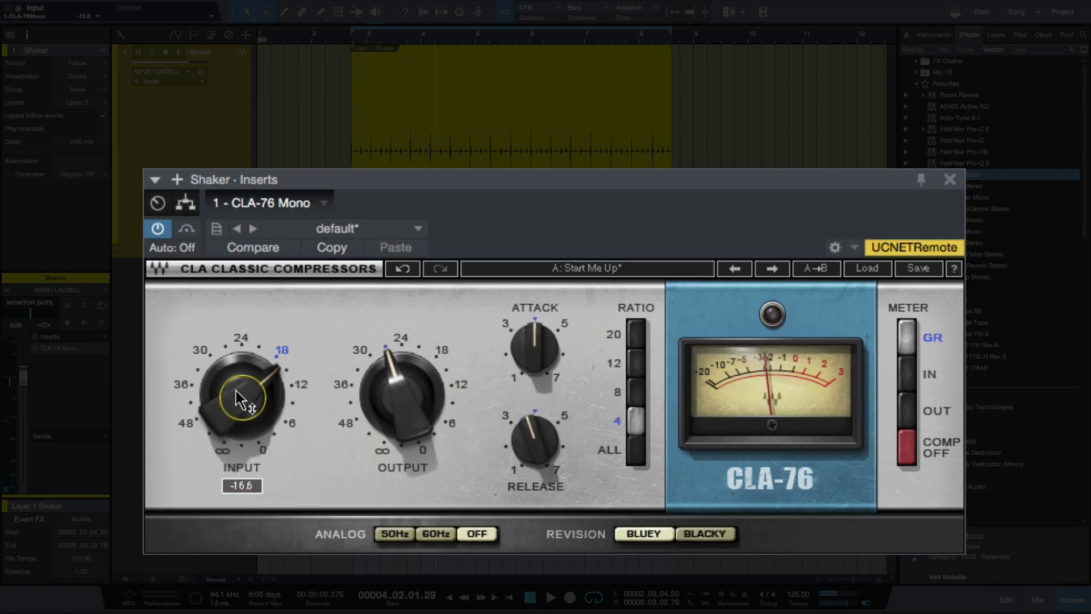
Step: Set the CLA-76 output to about -28.1, toggling bypass to match the compressed level with the unprocessed shaker
left_click(185, 228)
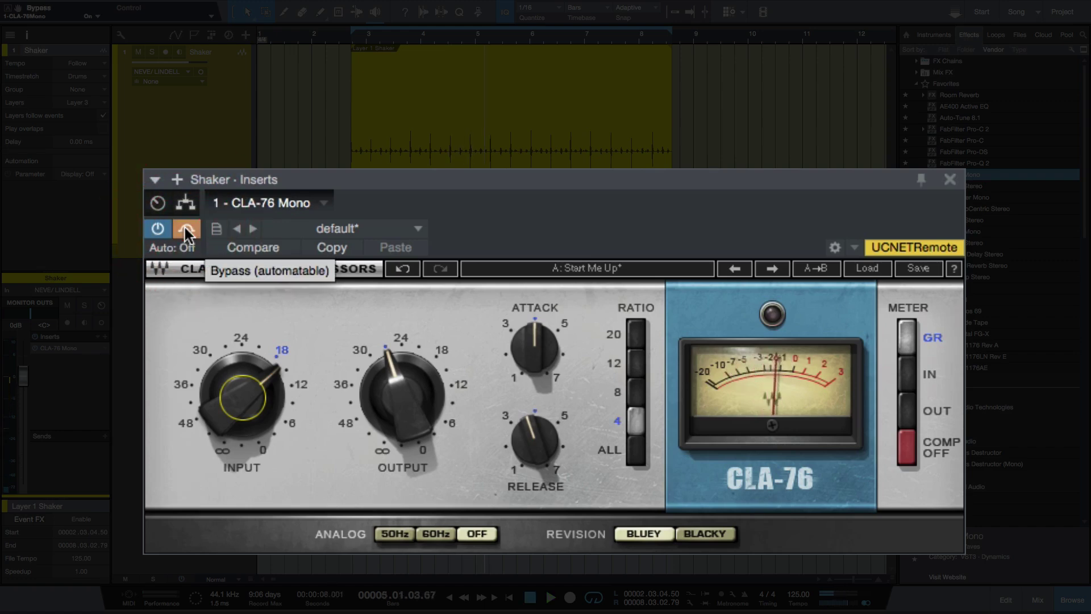
left_click(185, 227)
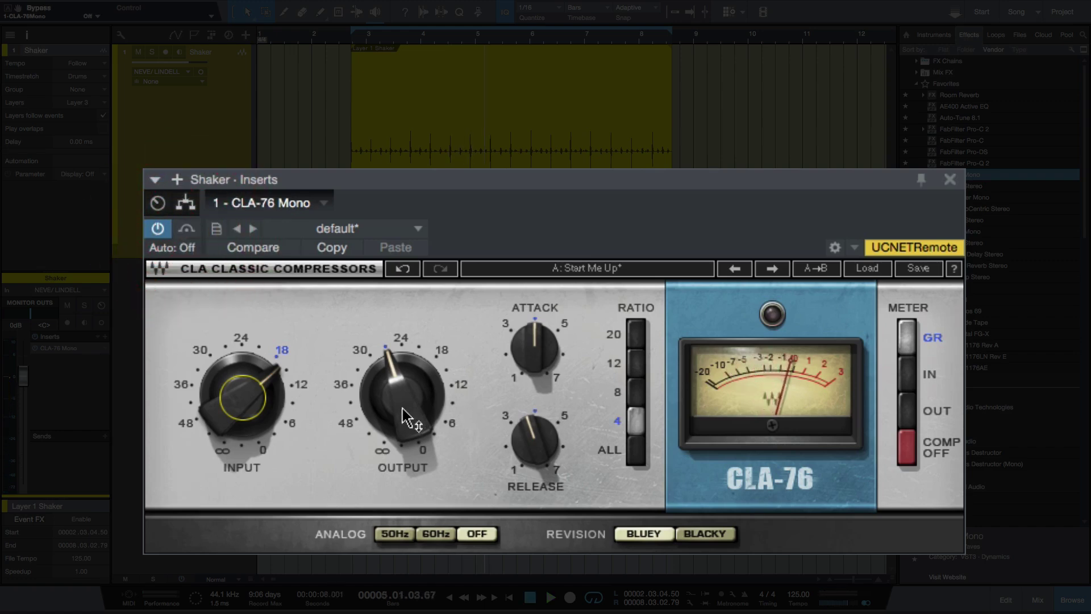
left_click_drag(402, 391, 401, 399)
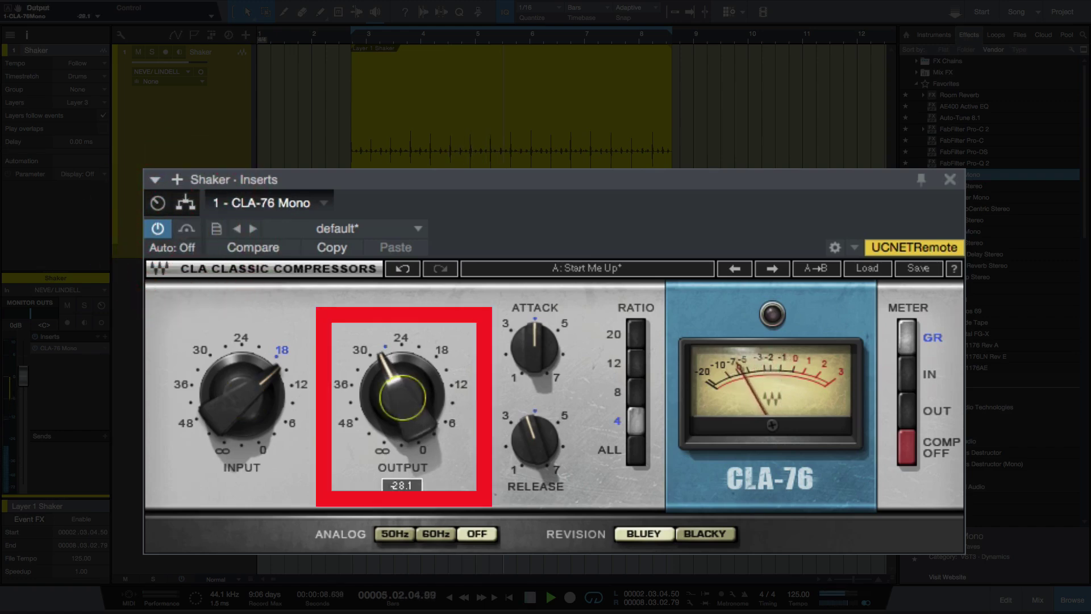
left_click(186, 226)
left_click(186, 226)
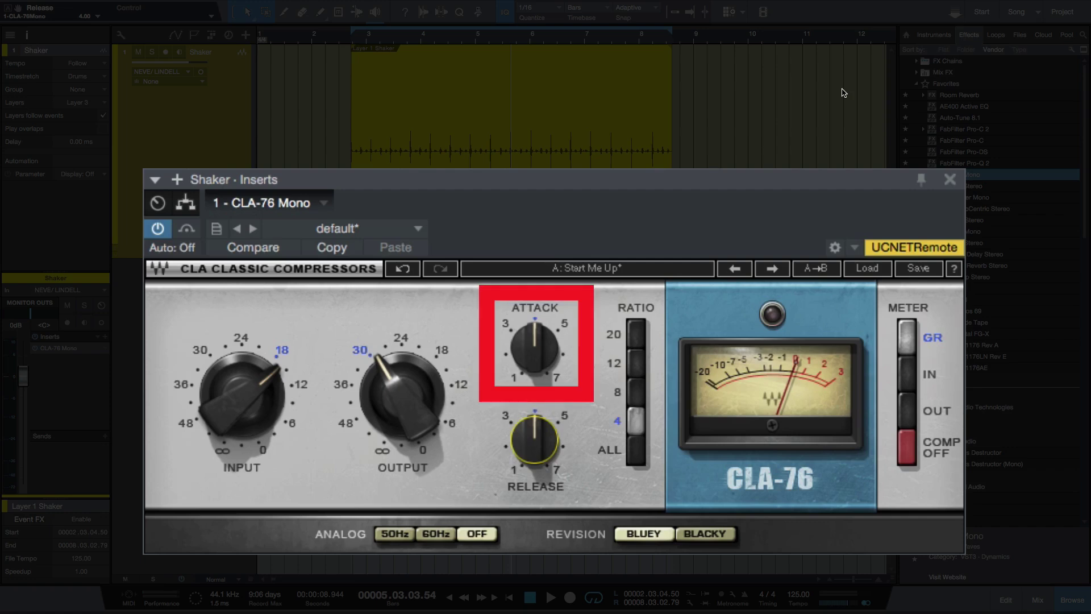
Step: Audition the CLA-76 attack at about 1.14 and at 7, and settle it at 3.96
left_click_drag(534, 347, 534, 418)
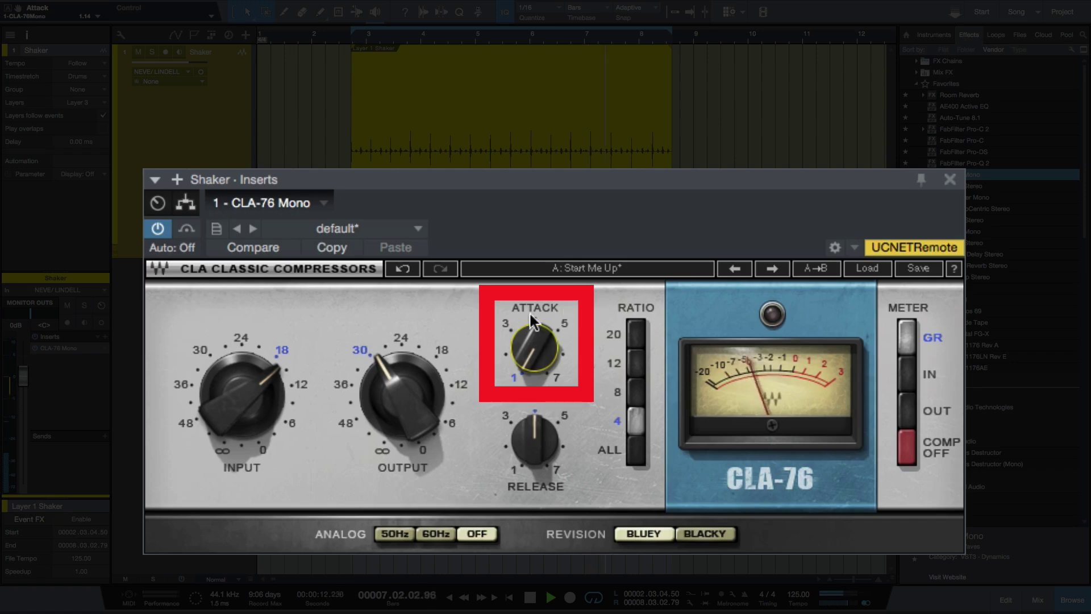
mouse_move(526, 357)
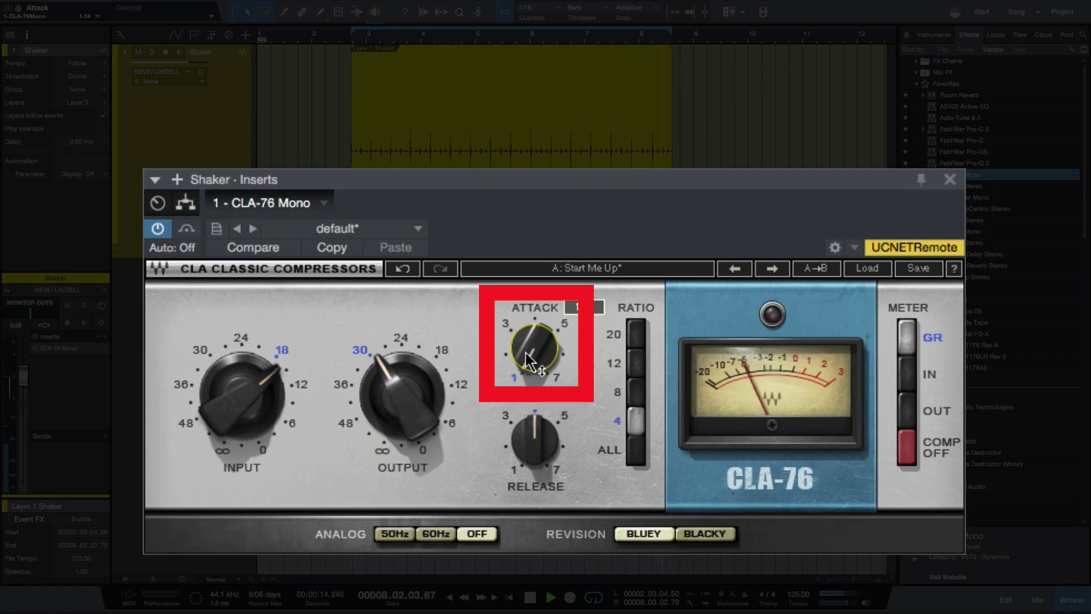
left_click_drag(527, 357, 526, 304)
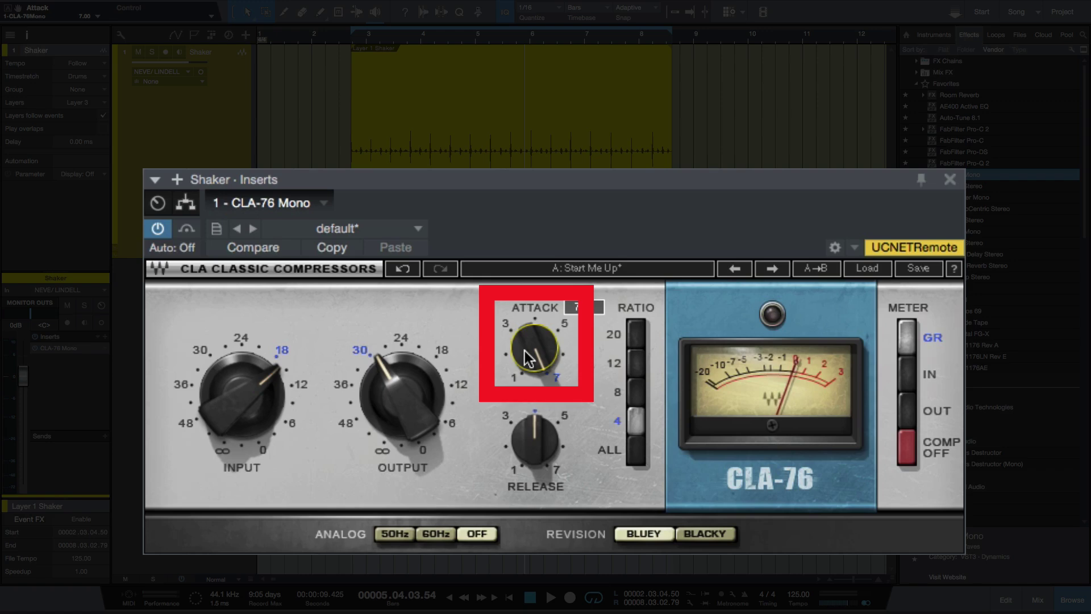
left_click_drag(528, 358, 537, 344)
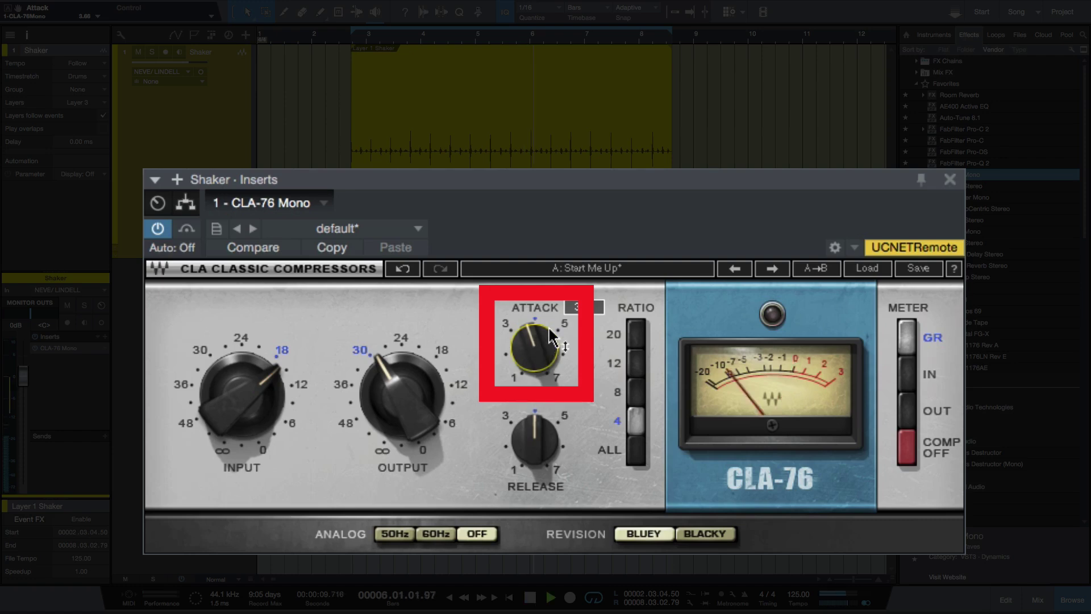
left_click_drag(534, 348, 545, 329)
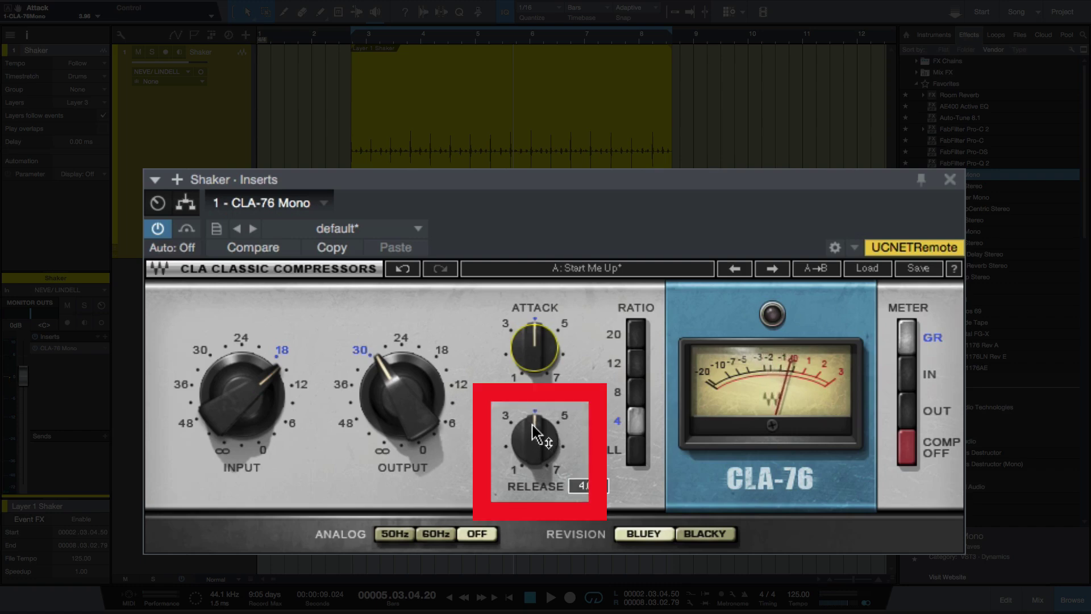
Step: Audition the CLA-76 release at 1 and at 7, settle it at about 6.4, and compare the sound with bypass on and off
scroll(534, 436, "down", 6)
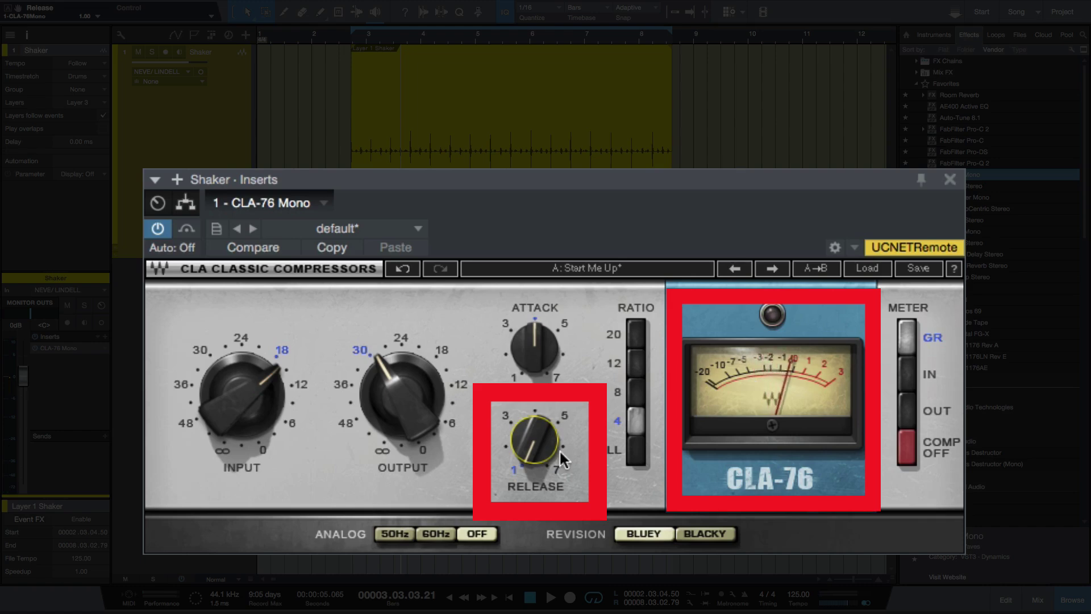
key("space")
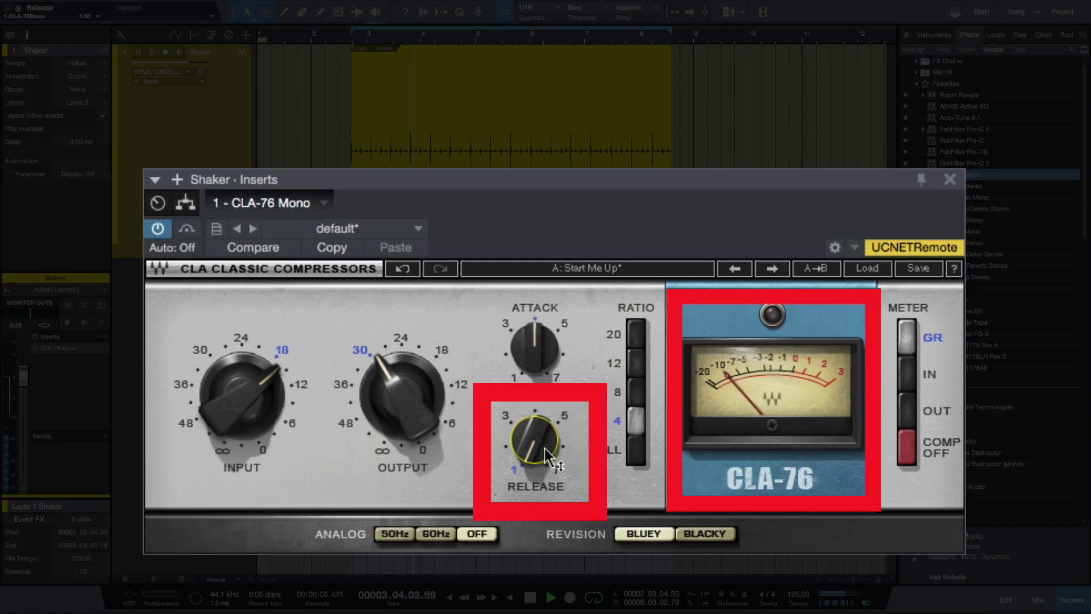
left_click_drag(534, 454, 534, 453)
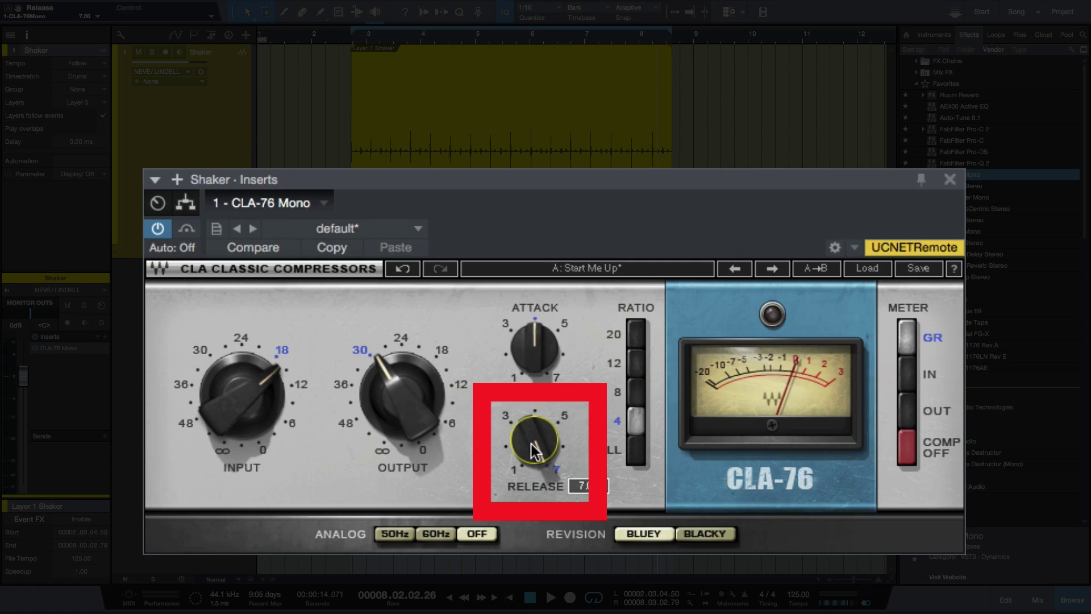
left_click_drag(534, 451, 534, 467)
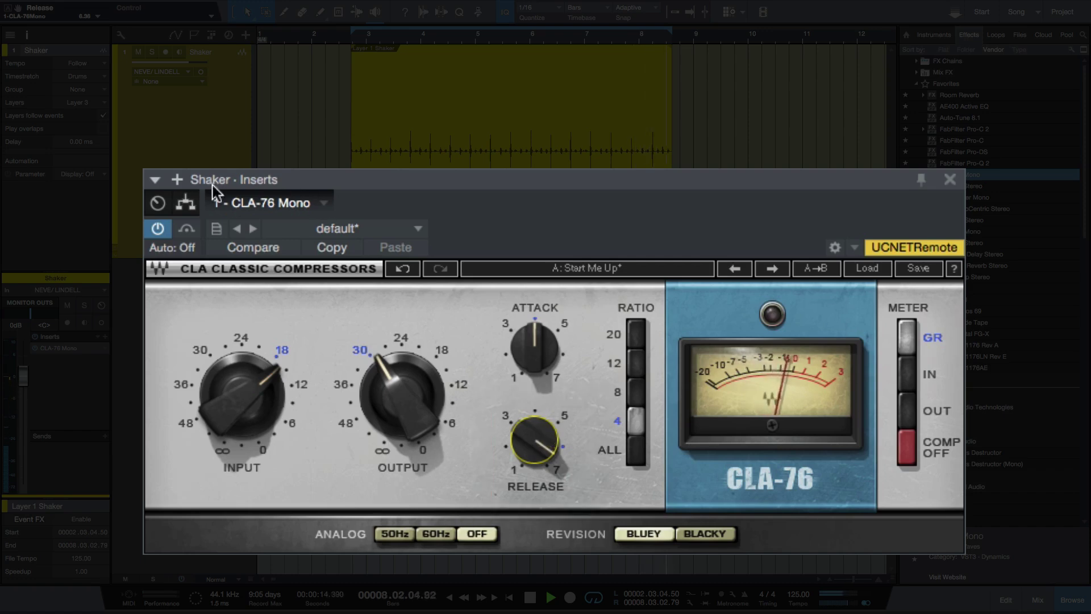
left_click(186, 229)
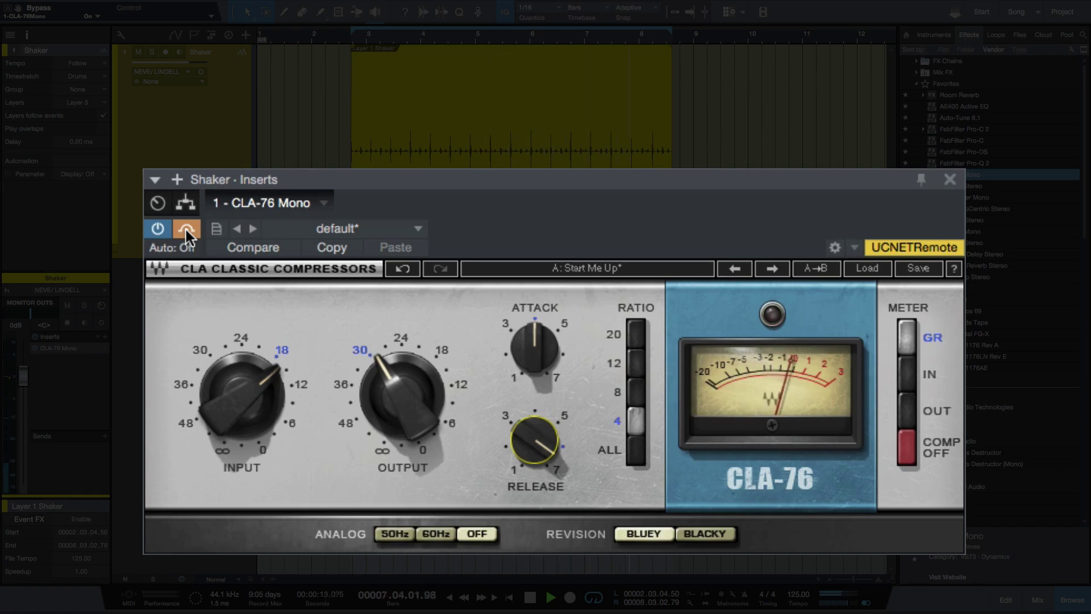
left_click(186, 230)
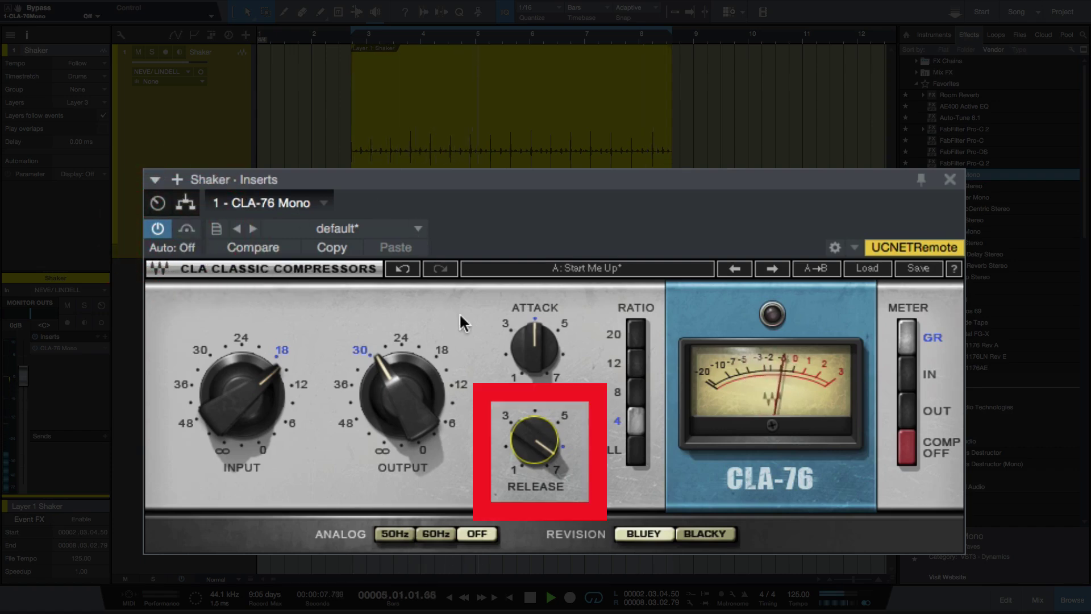
Step: Raise the CLA-76 attack to between 4 and 5 and compare the result with bypass on and off
mouse_move(529, 344)
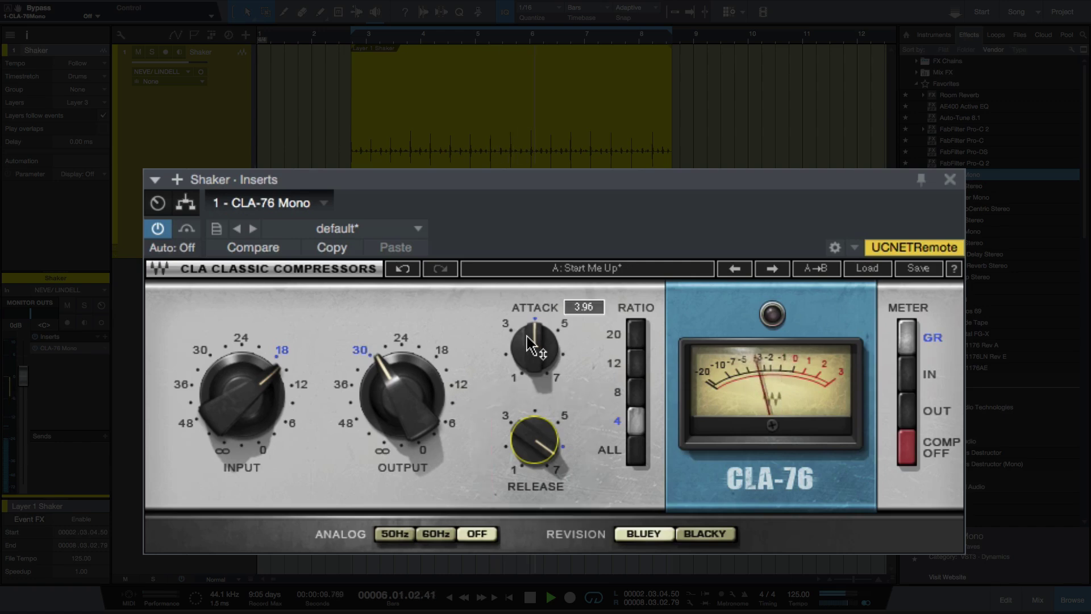
left_click_drag(529, 344, 528, 329)
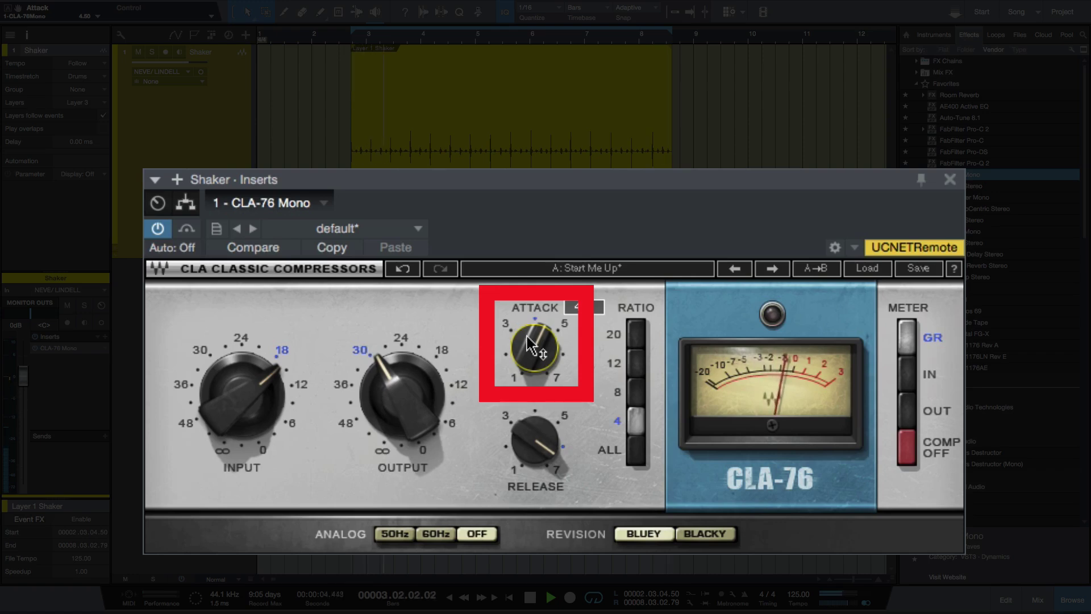
left_click(192, 227)
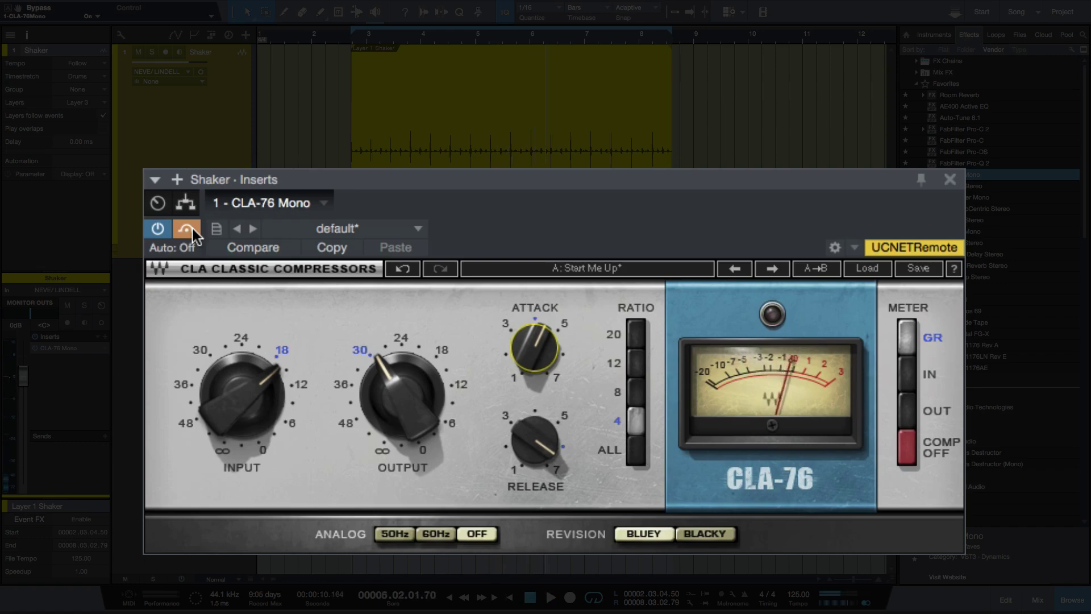
left_click(193, 229)
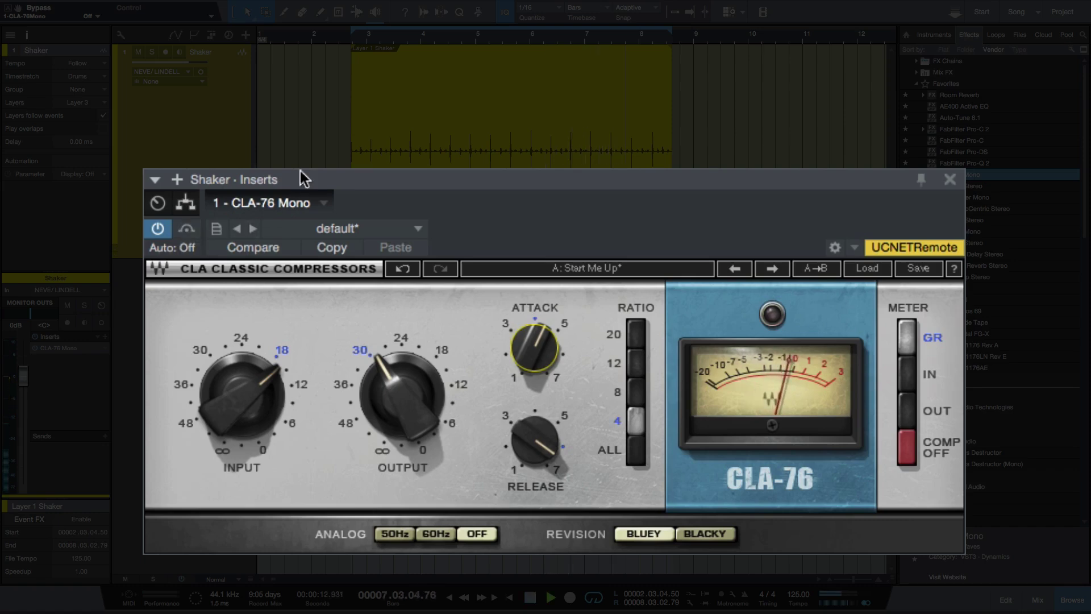
Step: Sweep the CLA-76 attack between about 1 and 7 during playback, settling just under 5
left_click_drag(510, 329, 511, 383)
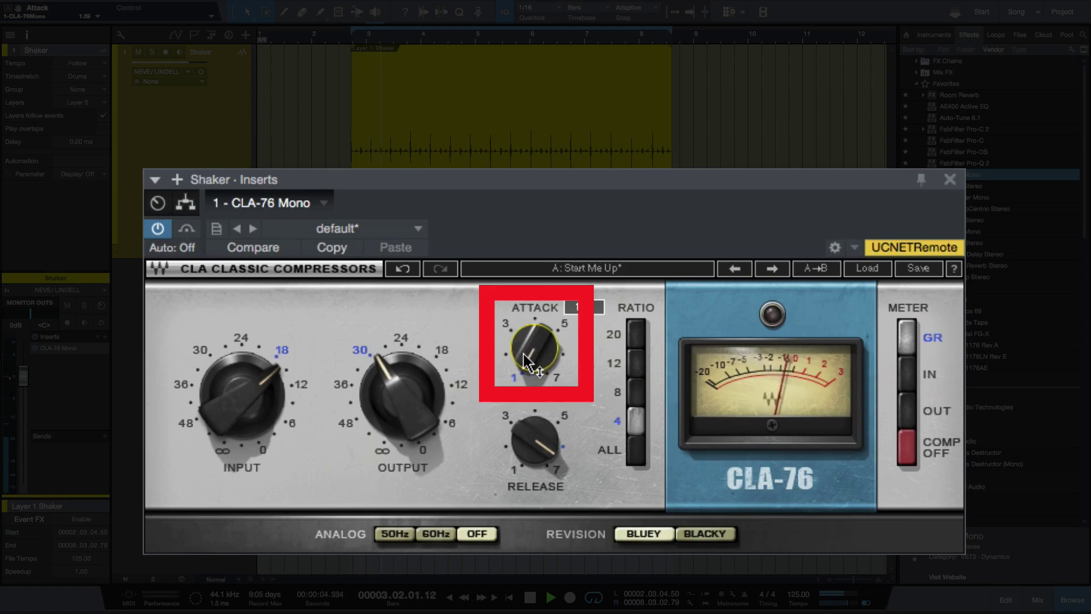
left_click_drag(534, 344, 534, 304)
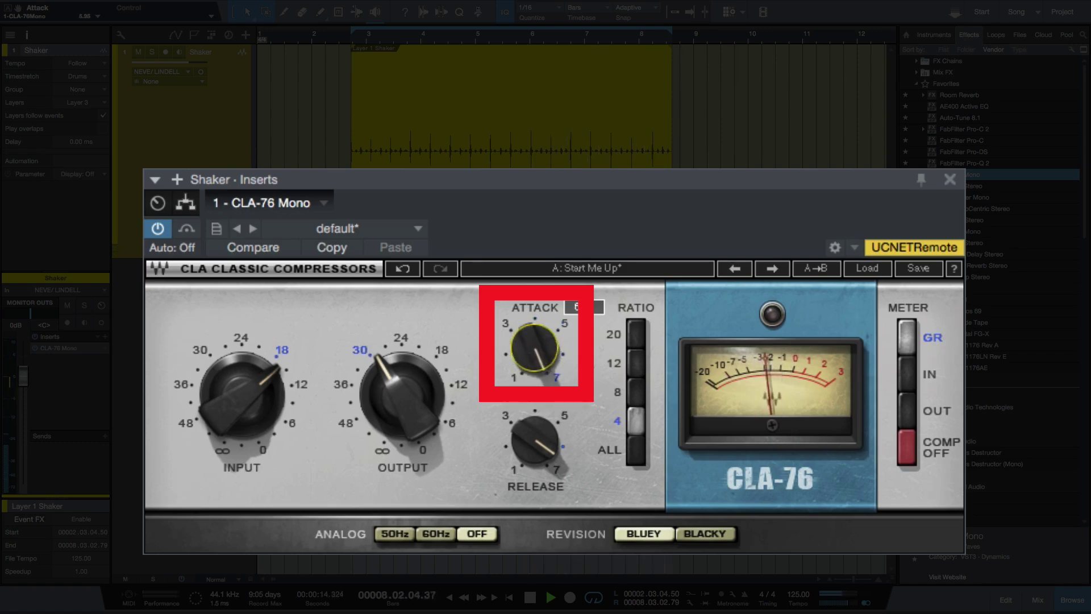
left_click_drag(534, 304, 528, 359)
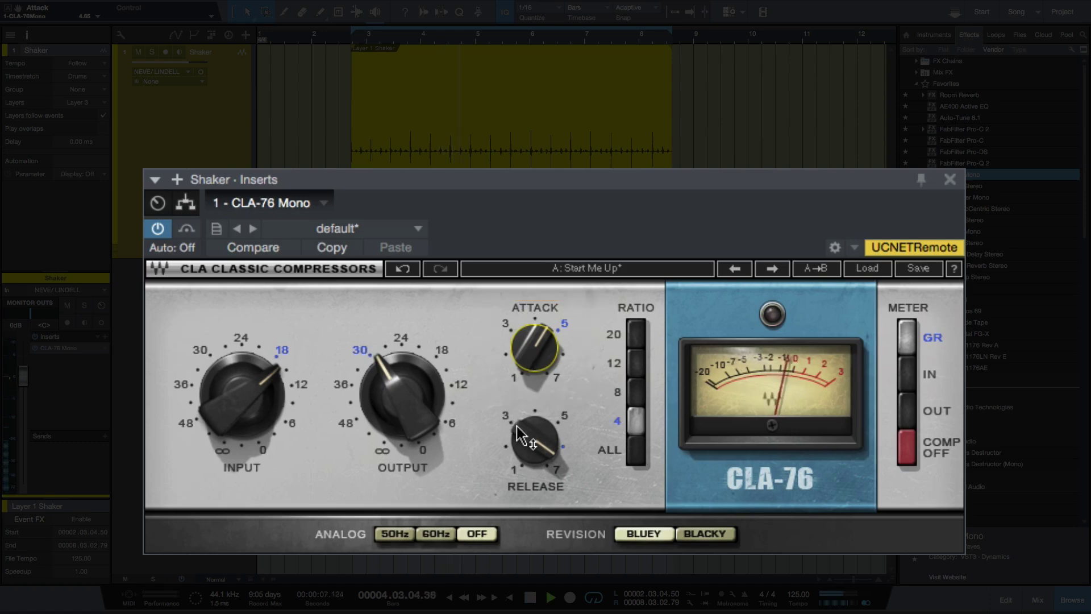
Step: Lower the CLA-76 release to about 1.3 to hear the slow setting, and raise it again
left_click_drag(523, 439, 524, 466)
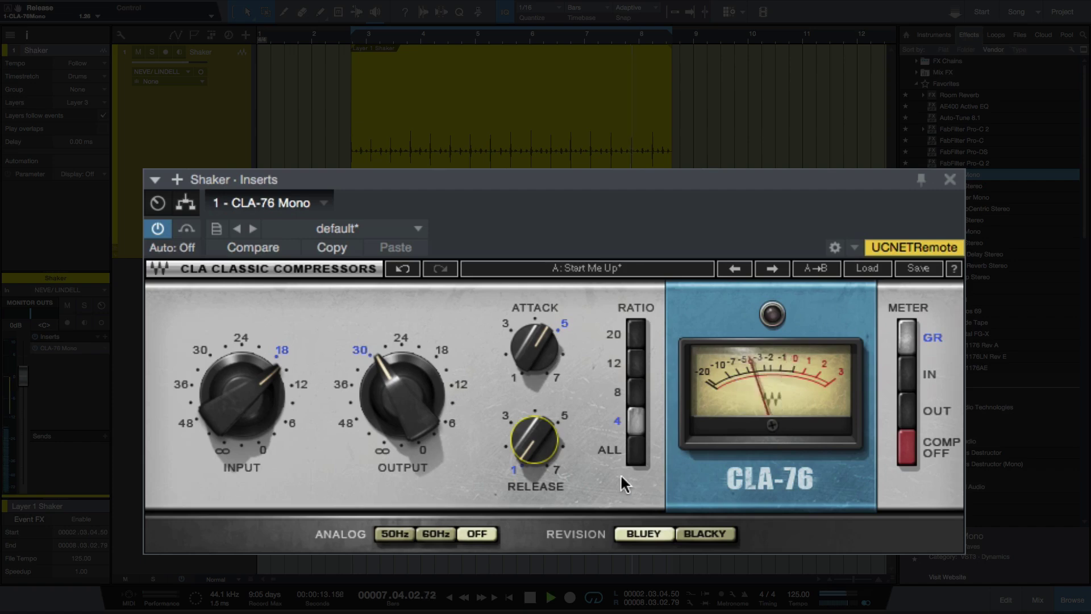
left_click_drag(534, 440, 534, 393)
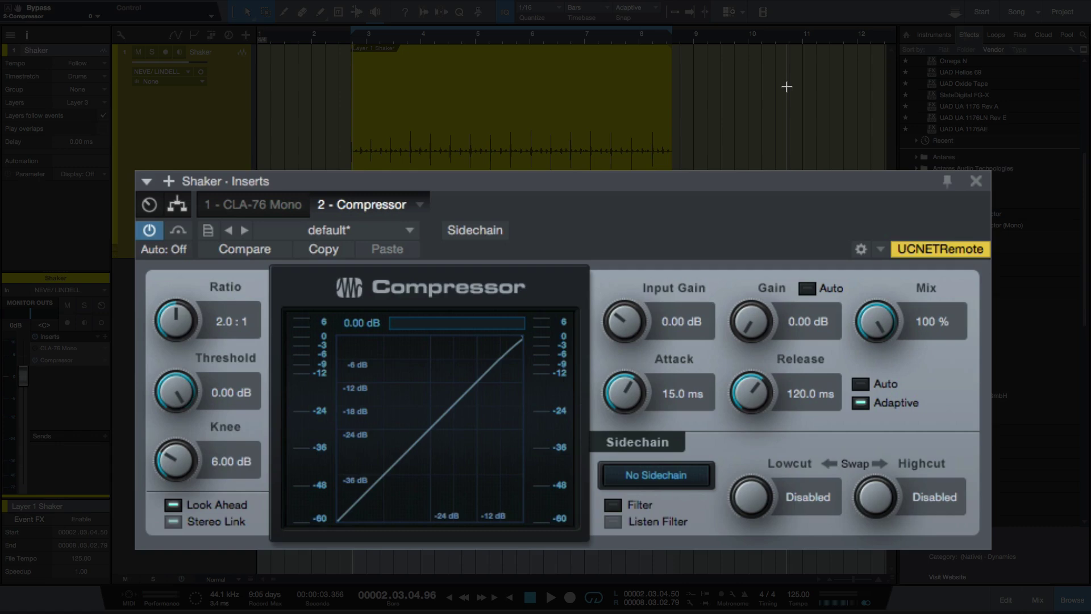
Step: During playback, lower the second insert's Compressor threshold to -42.72 dB, check it against bypass, and set its make-up gain to 6.24 dB
key("space")
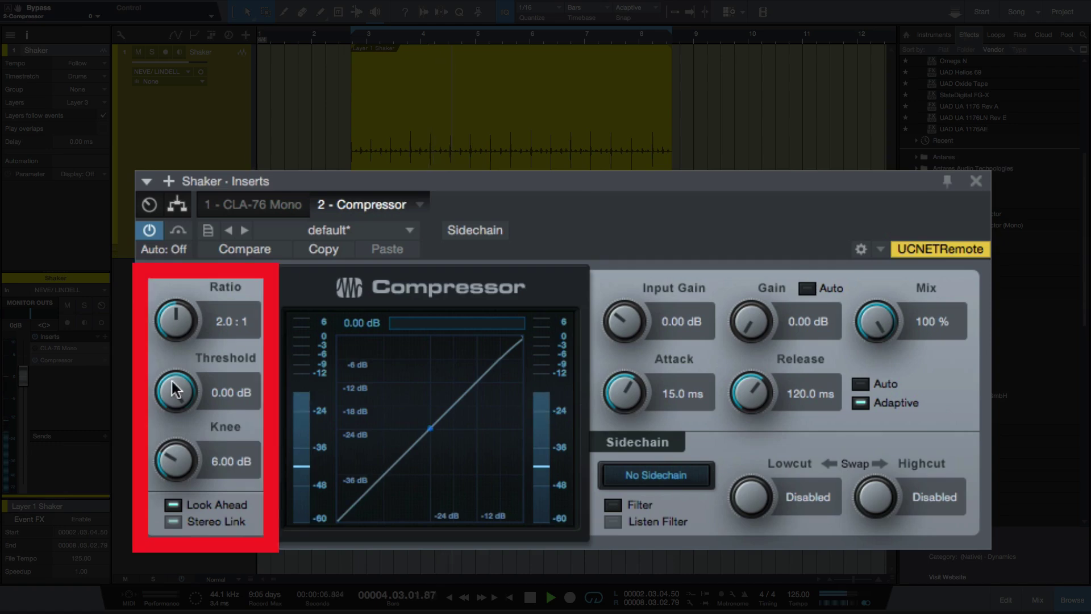
mouse_move(176, 391)
left_mouse_down()
mouse_move(158, 414)
mouse_move(169, 548)
left_mouse_up()
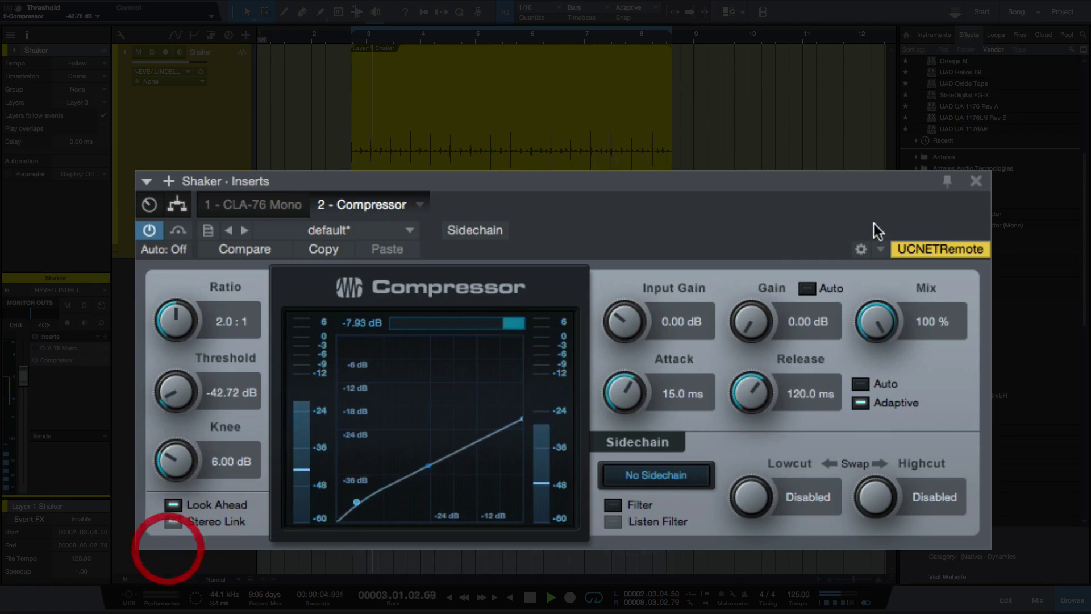
left_click(179, 227)
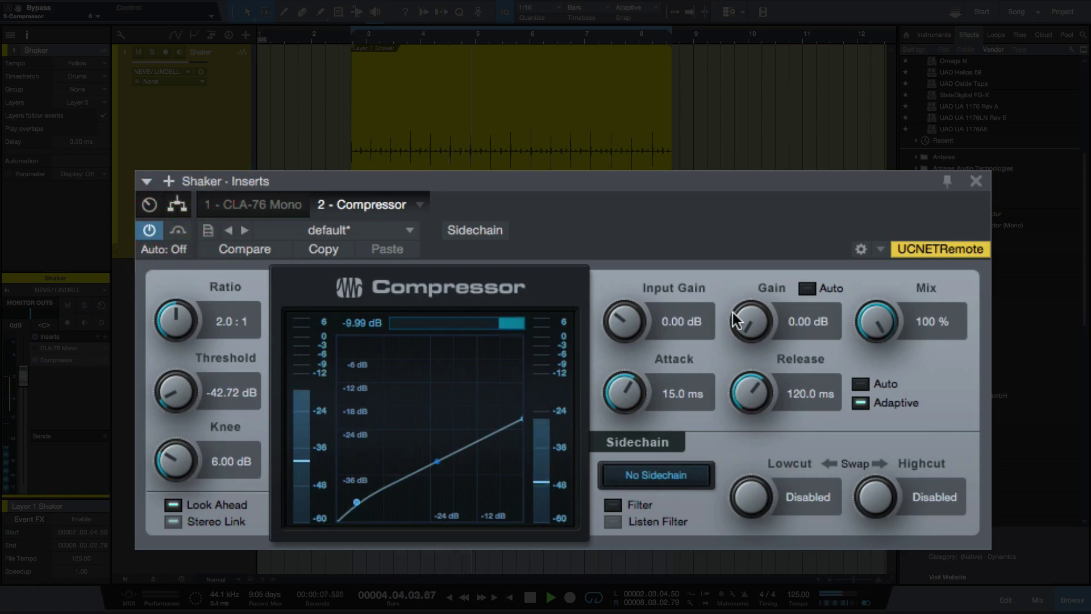
left_click_drag(736, 321, 737, 287)
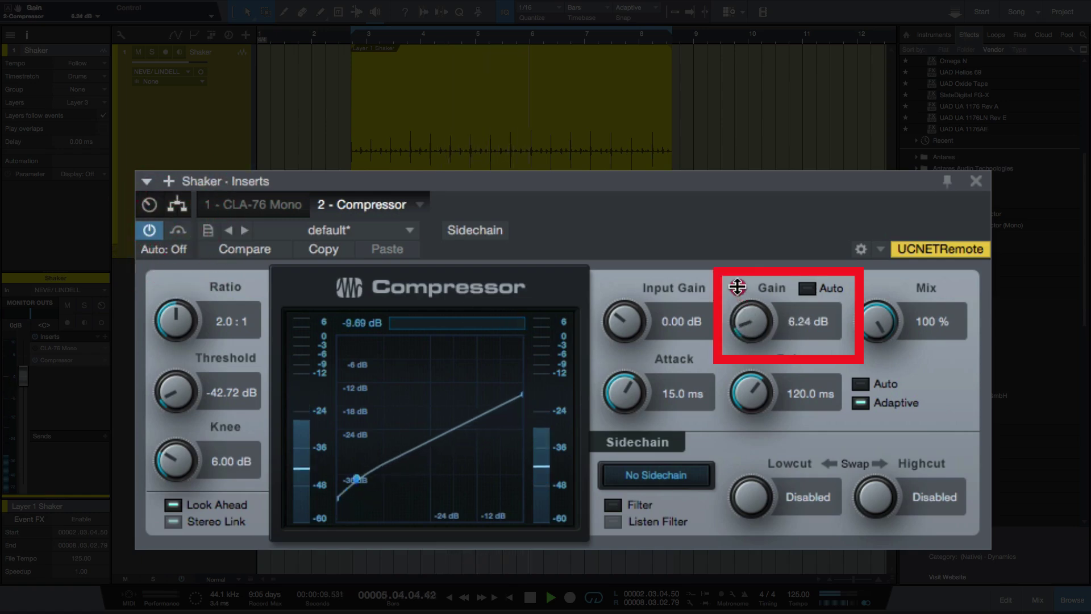
Step: Sweep the Compressor's attack up to 400 ms during playback to hear the slow setting, and bring it back to 5.36 ms
left_click_drag(621, 377, 622, 397)
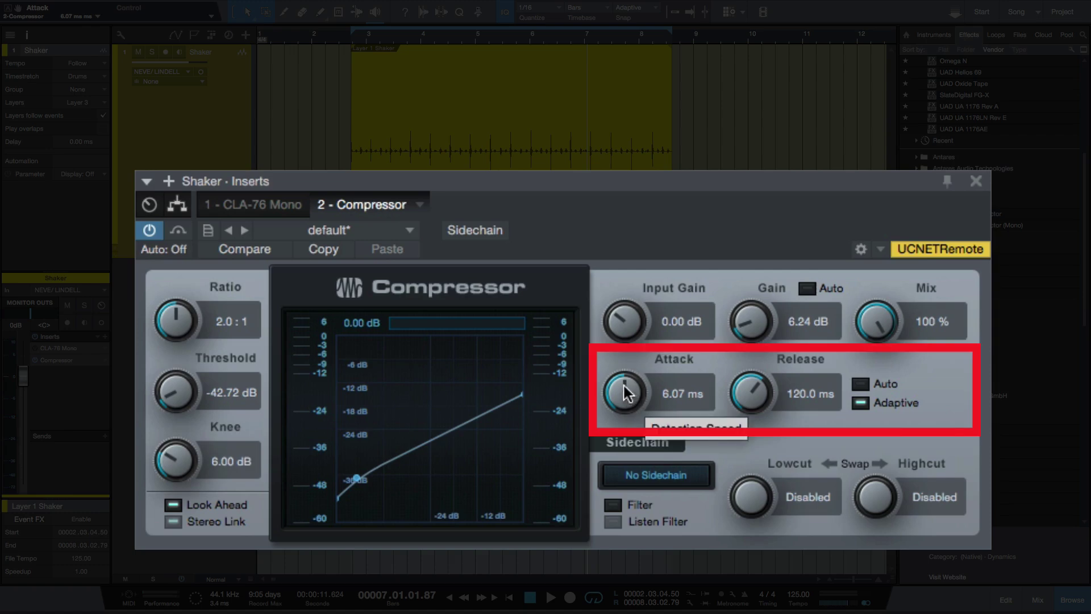
left_click_drag(625, 392, 595, 233)
key("space")
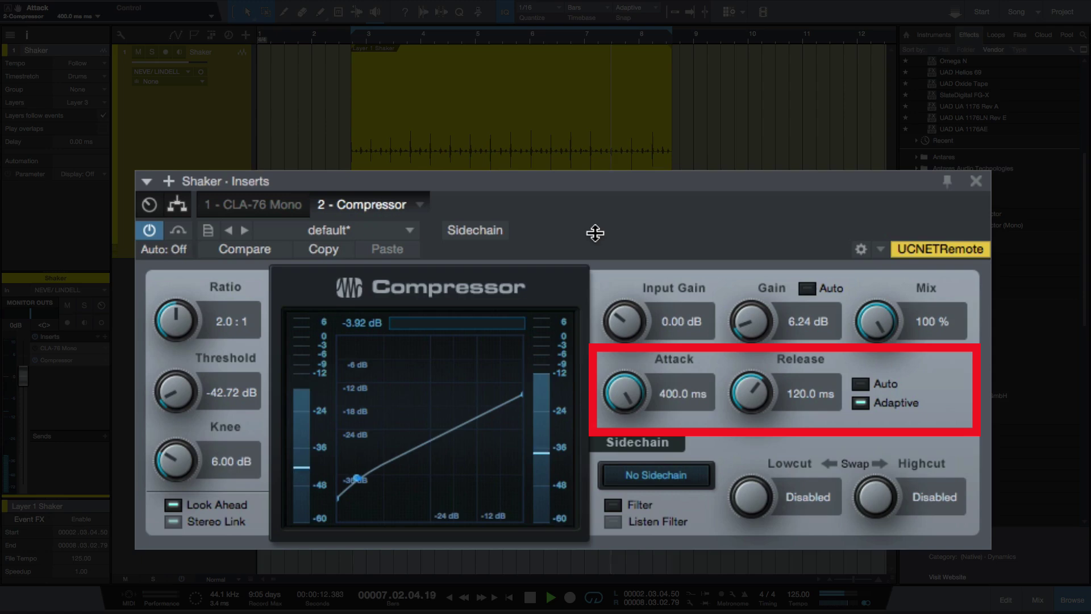
left_click_drag(594, 232, 587, 358)
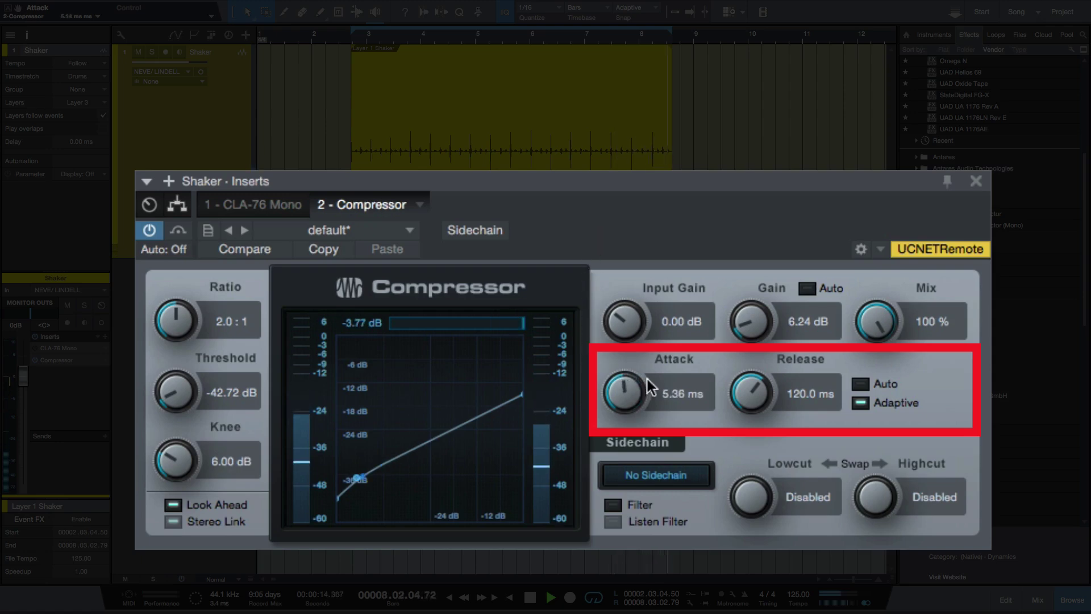
Step: Sweep the Compressor's release from 1.00 ms to 2.00 s during playback, and settle it at 107.1 ms
left_click_drag(750, 360, 803, 489)
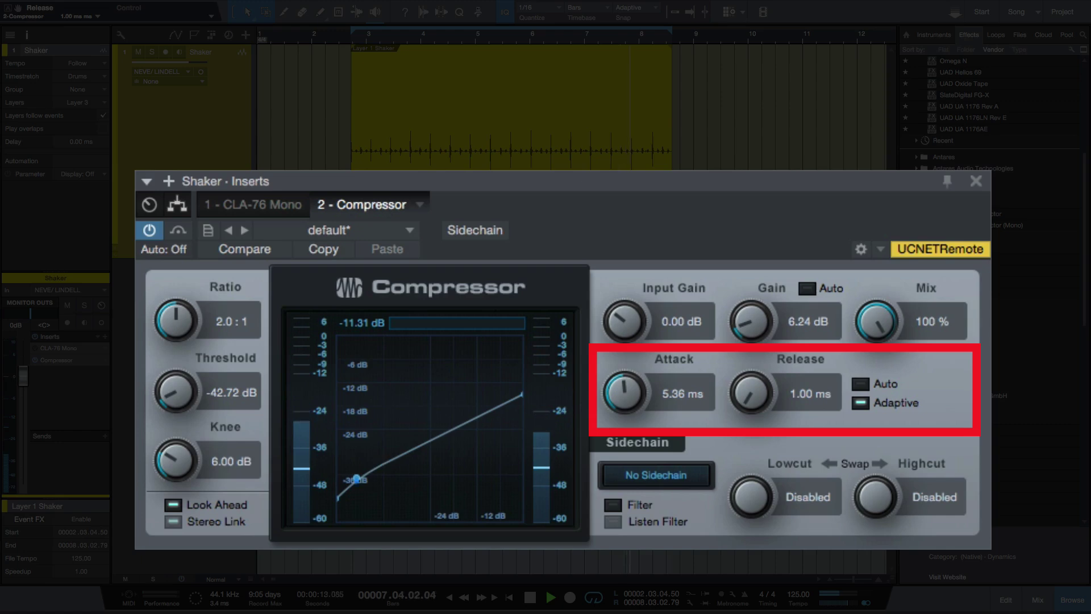
left_click_drag(752, 546, 735, 278)
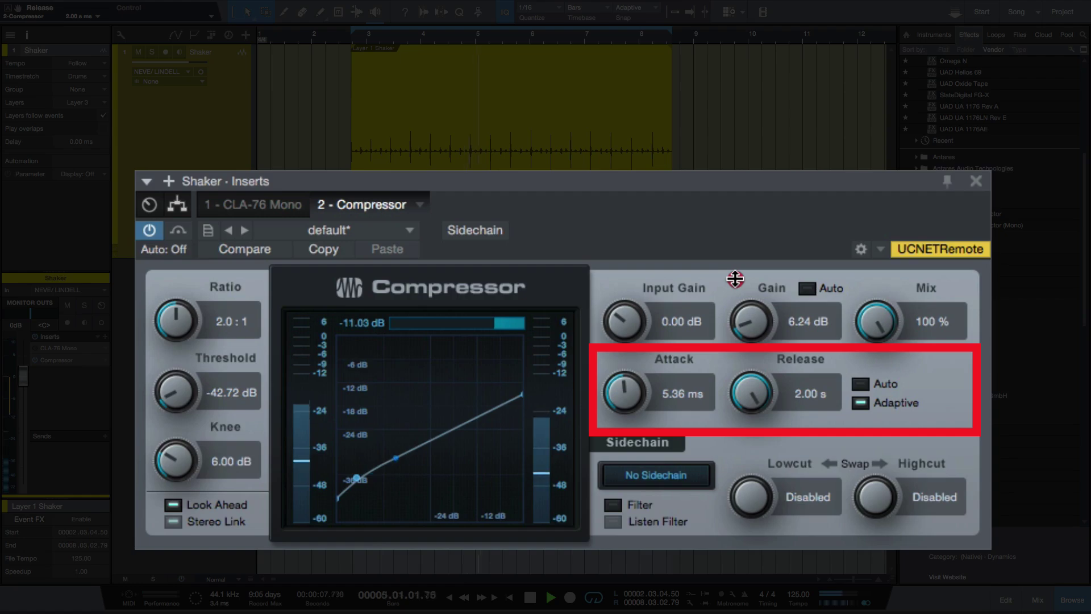
left_click_drag(735, 279, 628, 414)
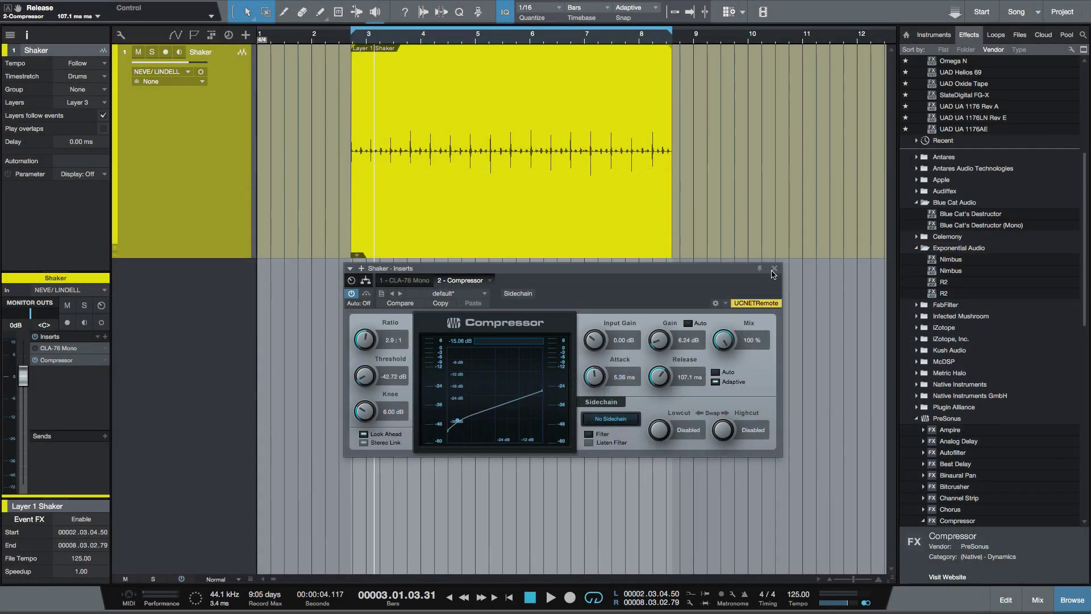